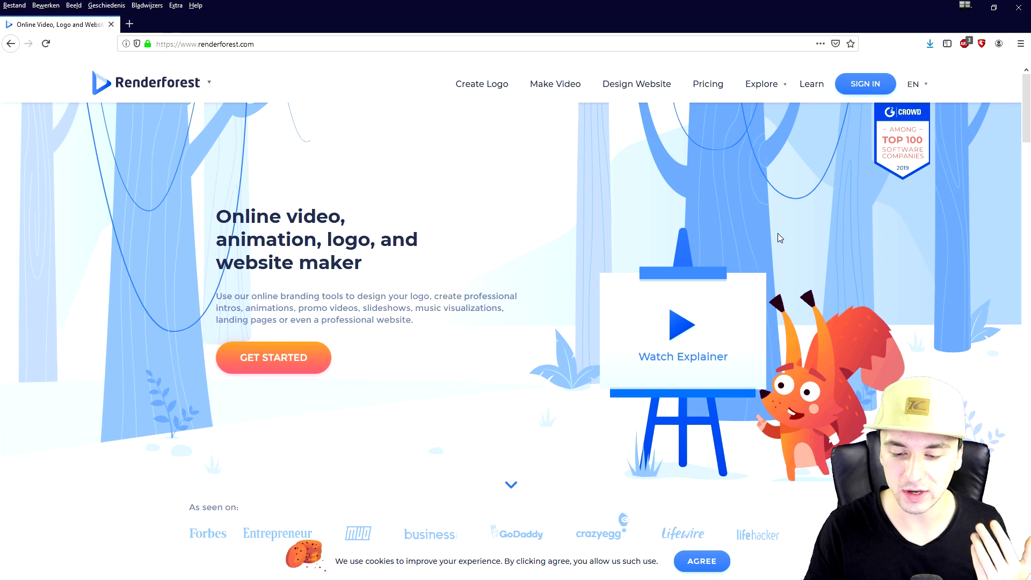
pyautogui.scroll(-3, 778, 233)
pyautogui.scroll(-7, 780, 239)
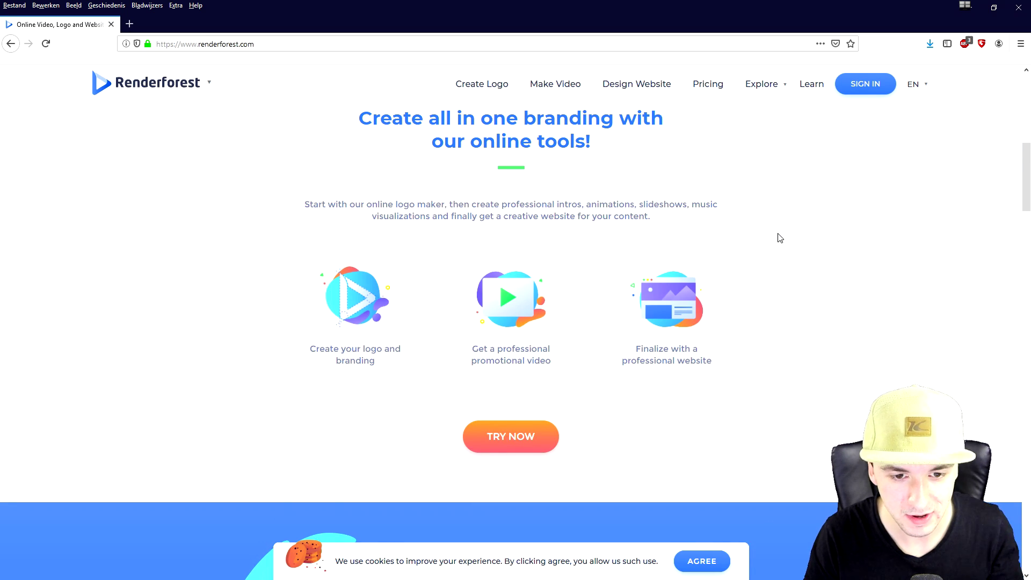
pyautogui.scroll(10, 779, 235)
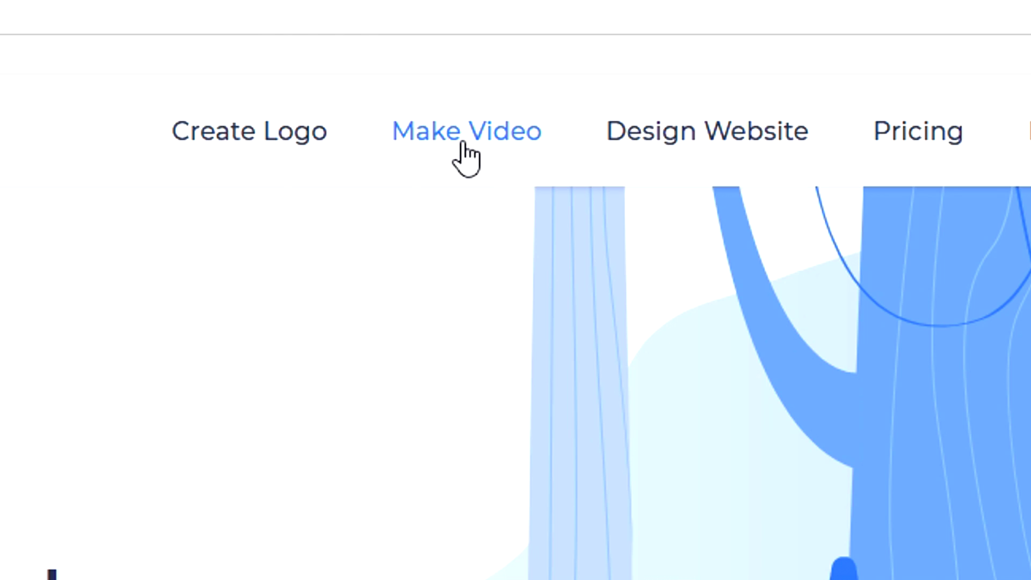
pyautogui.click(464, 144)
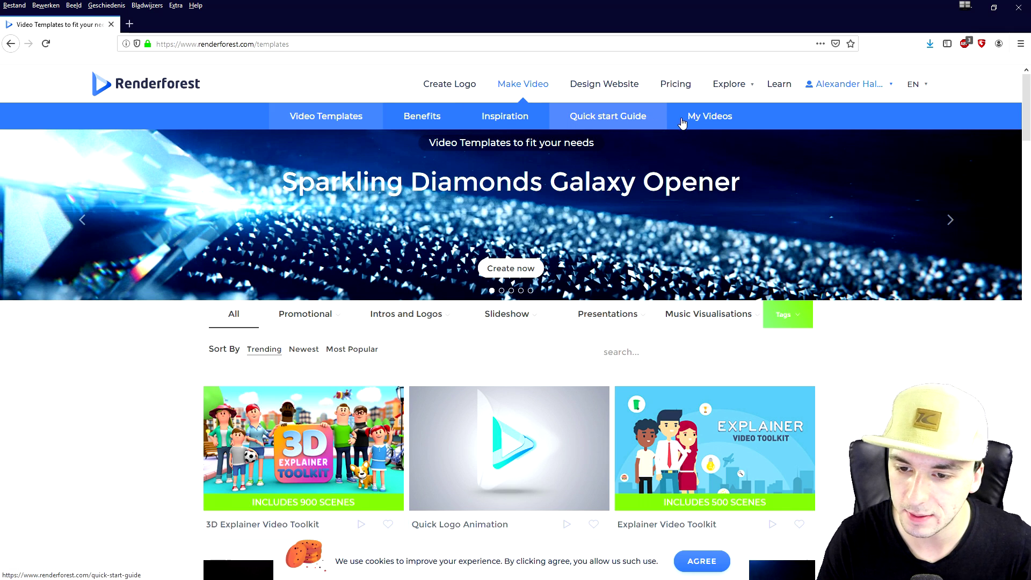
# - Filter the Intros and Logos templates down to the 3D Logo Reveals category
pyautogui.scroll(-2, 467, 315)
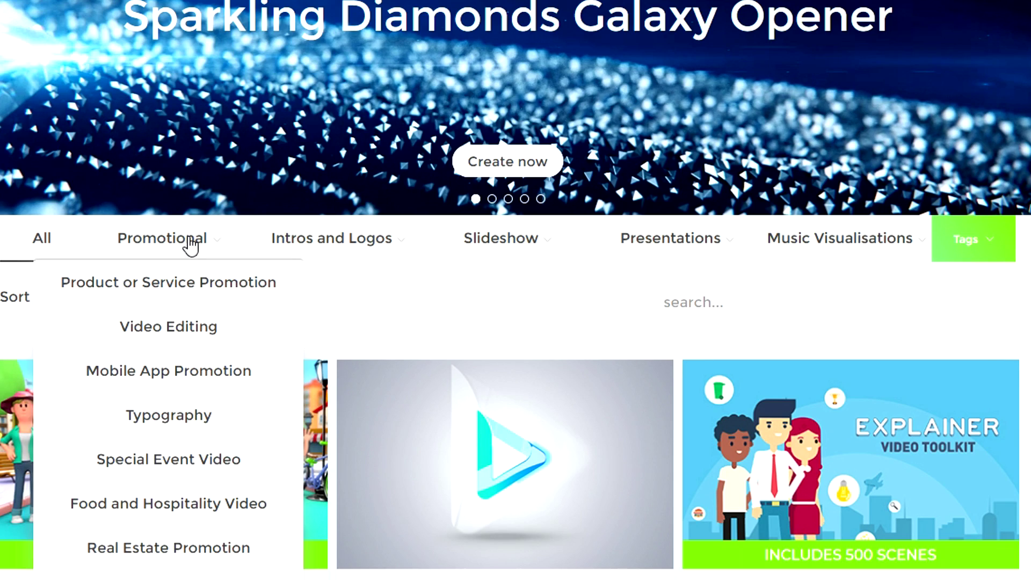
pyautogui.moveTo(397, 269)
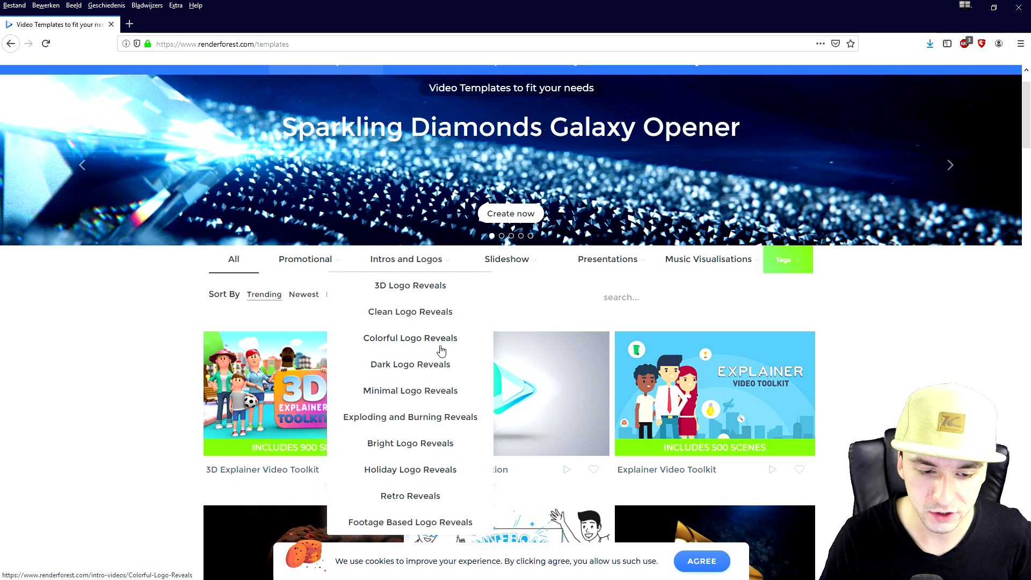
pyautogui.click(420, 289)
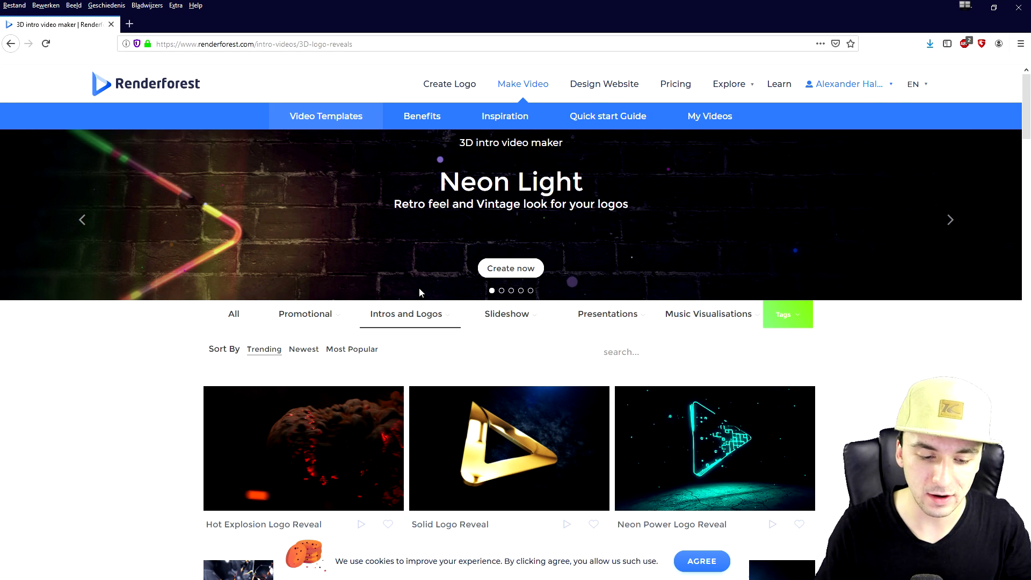
# - Browse the first page of 3D Logo Reveals templates, then move to page 2
pyautogui.scroll(-15, 893, 324)
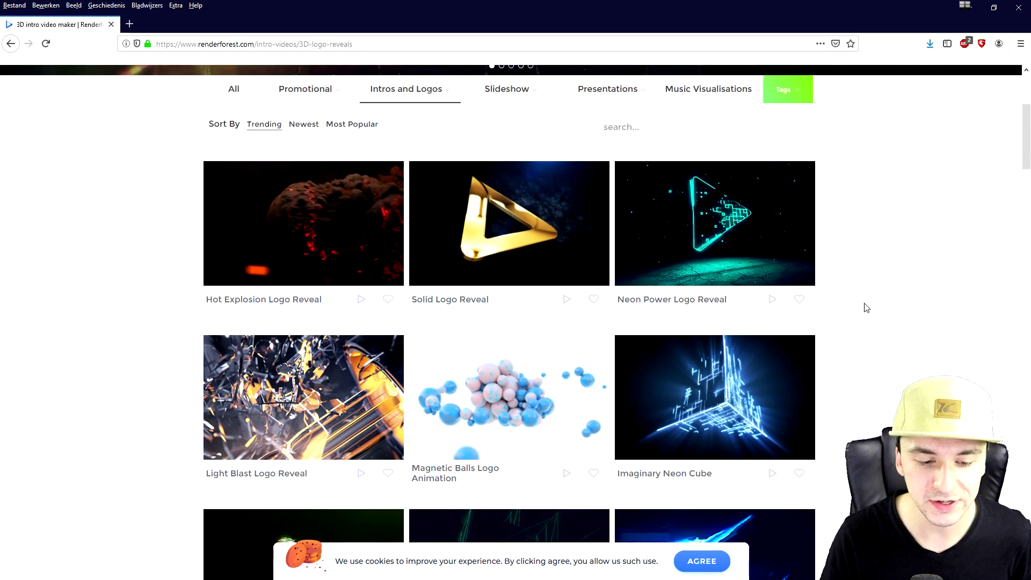
pyautogui.scroll(-13, 863, 282)
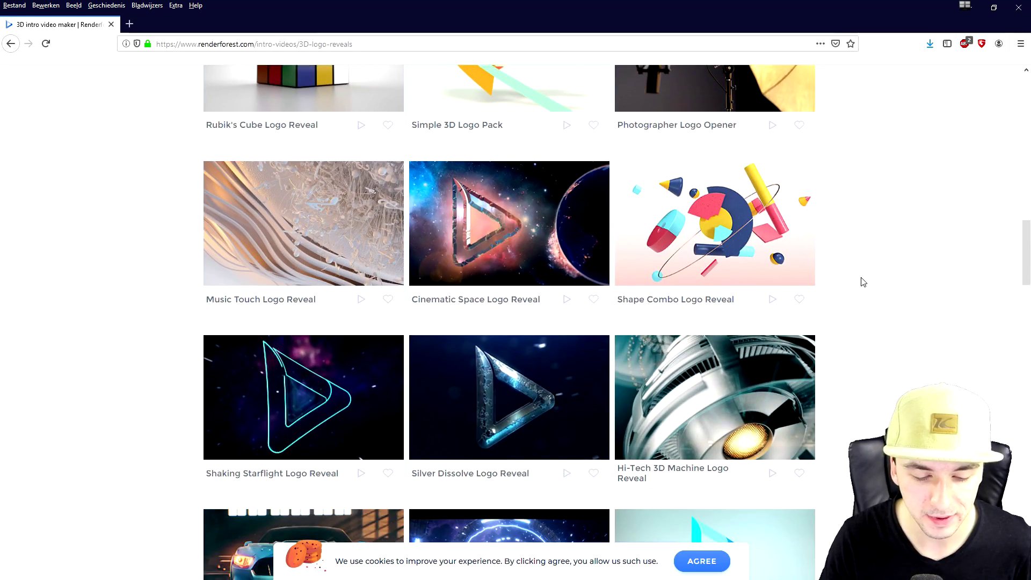
pyautogui.scroll(-6, 863, 282)
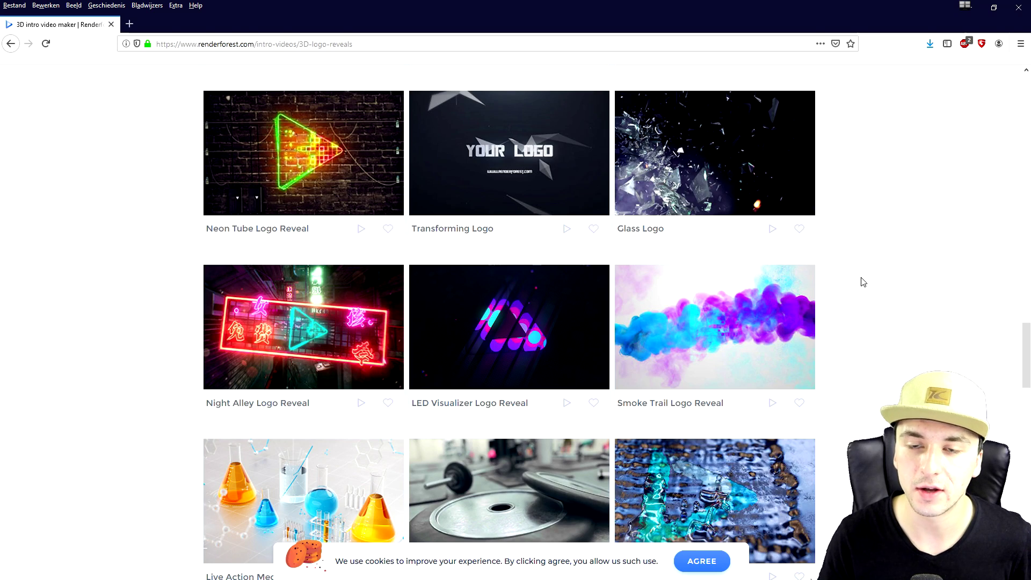
pyautogui.scroll(-2, 861, 275)
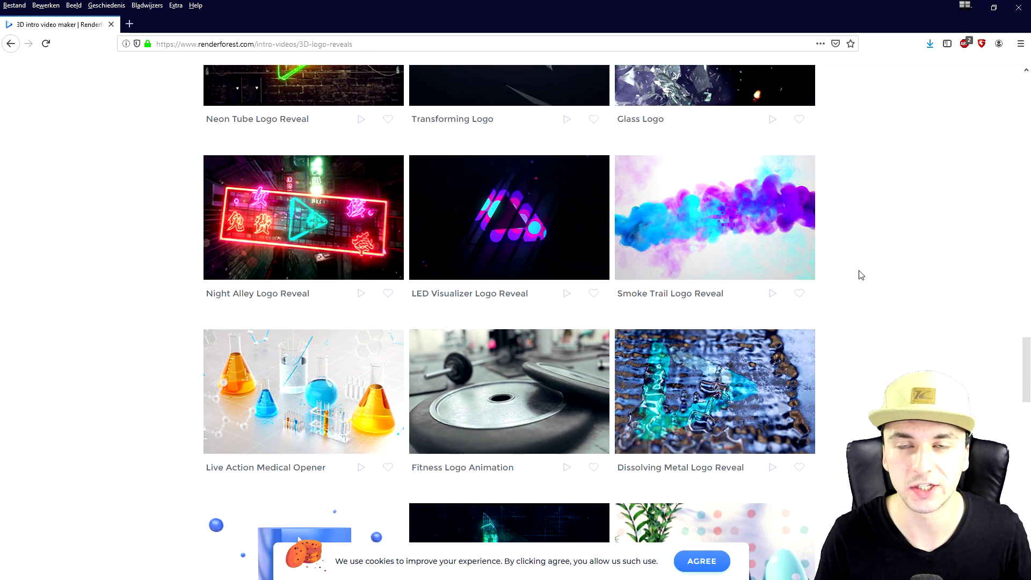
pyautogui.scroll(-13, 861, 281)
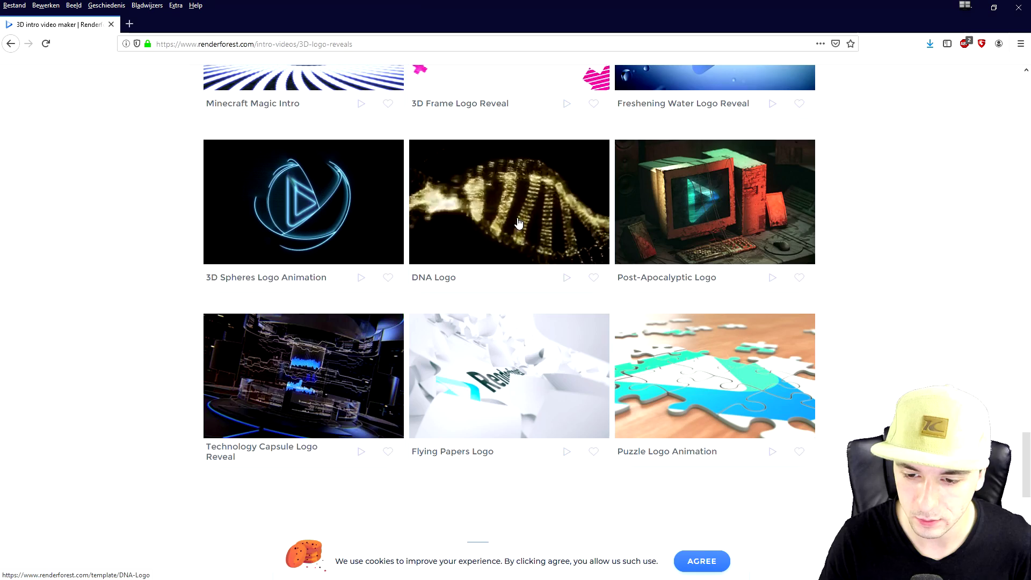
pyautogui.scroll(8, 565, 346)
pyautogui.scroll(-15, 521, 228)
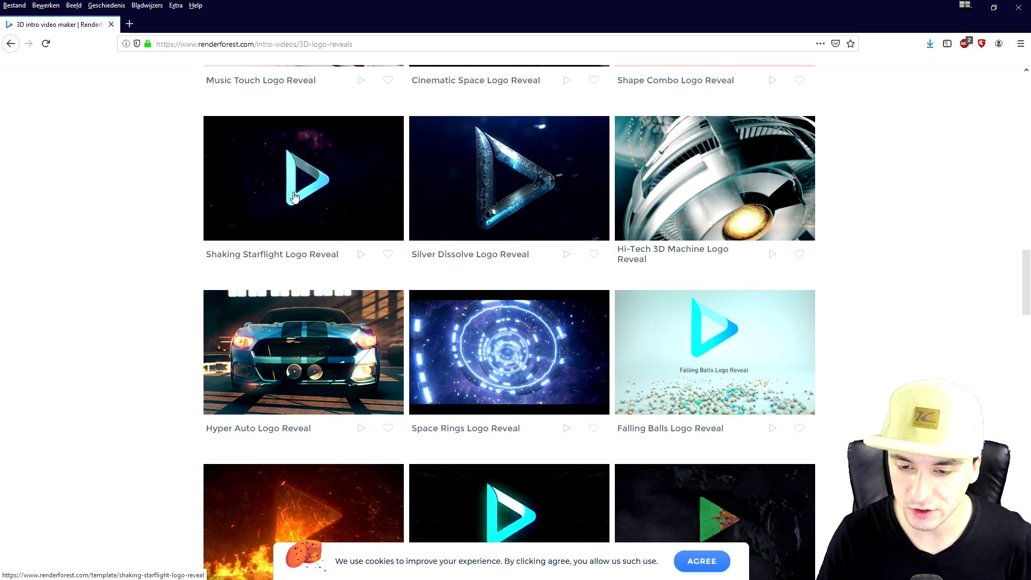
pyautogui.scroll(-15, 515, 178)
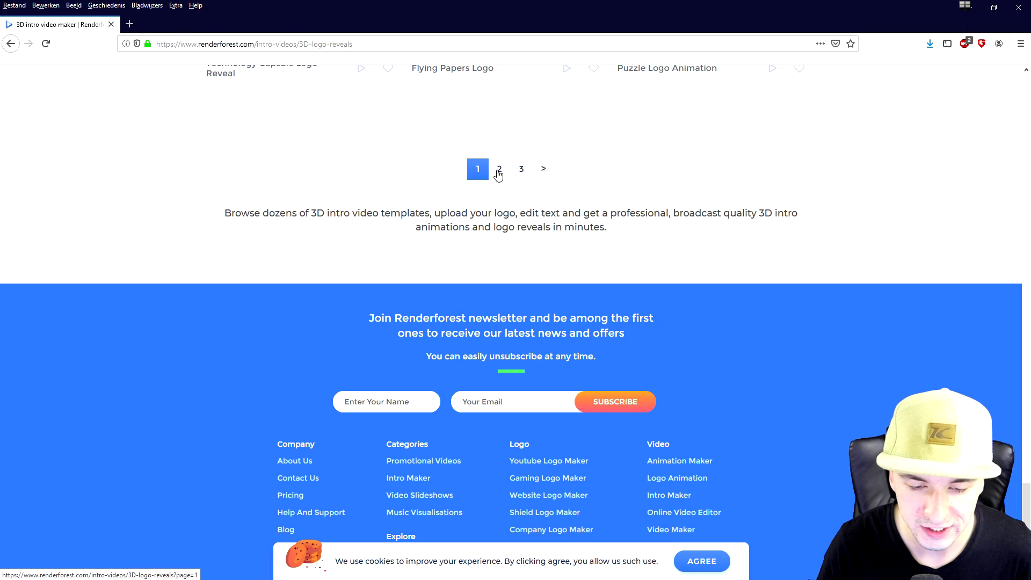
pyautogui.click(499, 169)
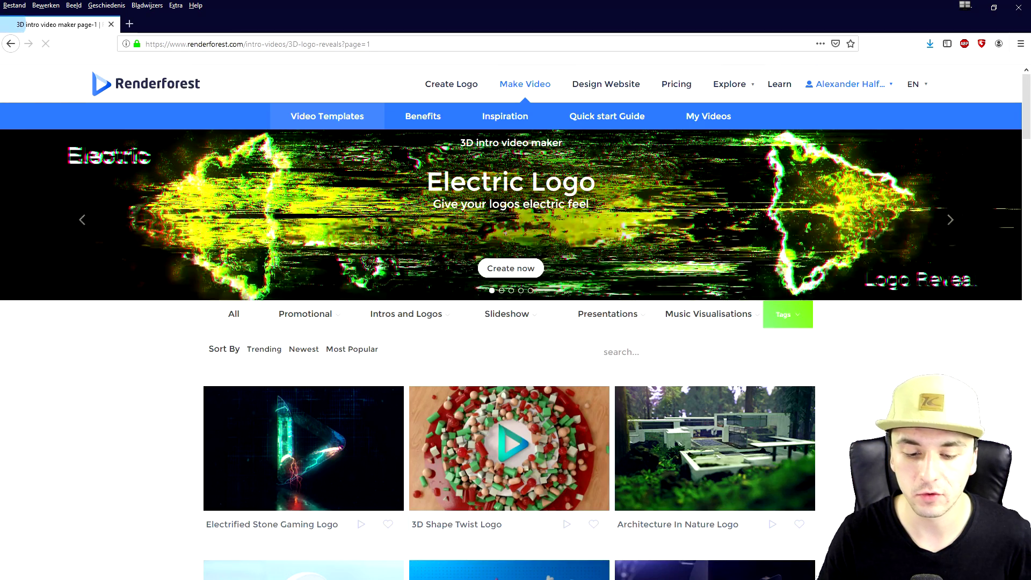
# - Find Flaming Logo Reveal on page 2 and start a new project from it
pyautogui.scroll(-6, 497, 172)
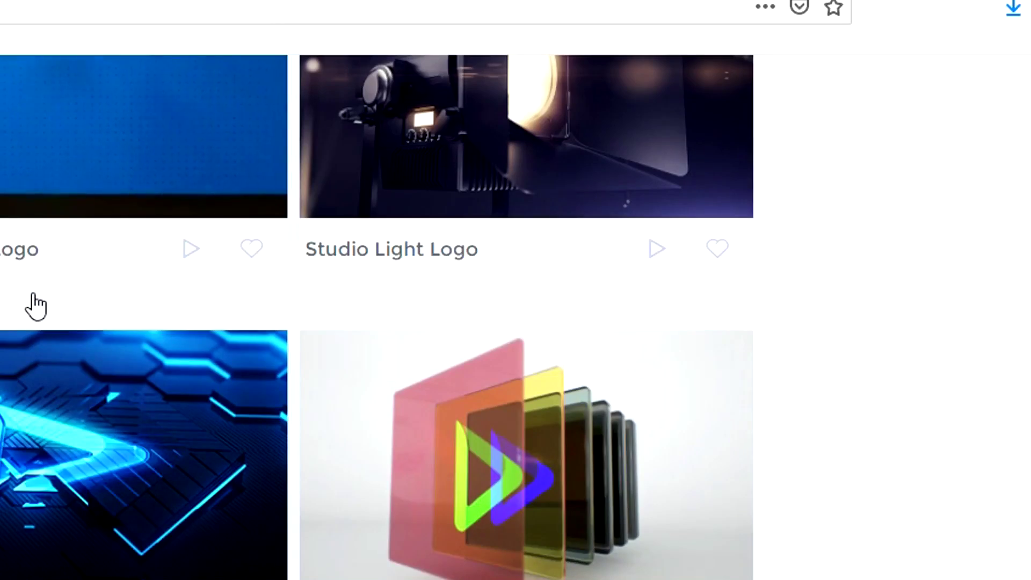
pyautogui.scroll(5, 36, 305)
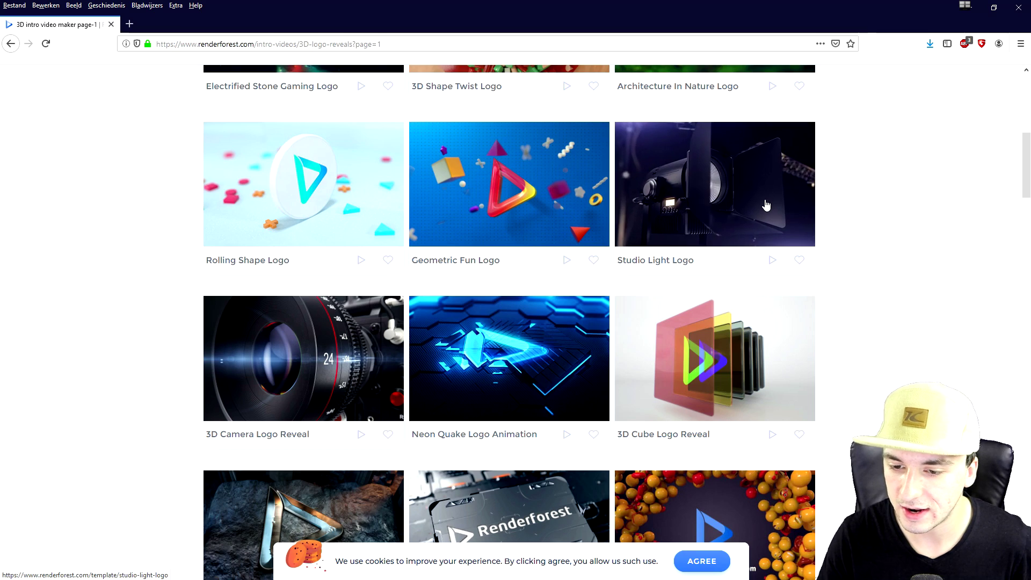
pyautogui.moveTo(309, 380)
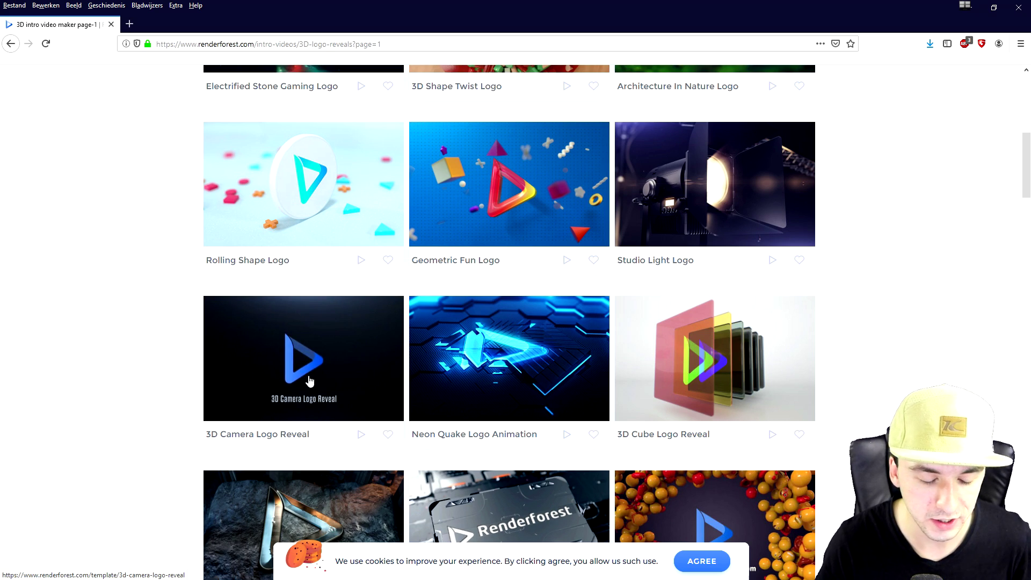
pyautogui.scroll(-4, 491, 347)
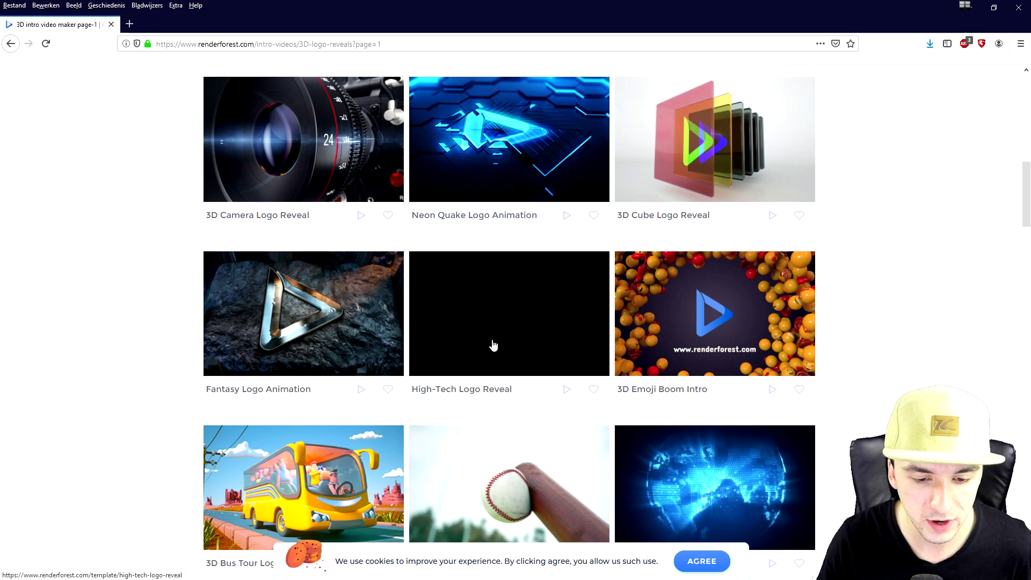
pyautogui.scroll(-3, 493, 344)
pyautogui.scroll(-18, 493, 344)
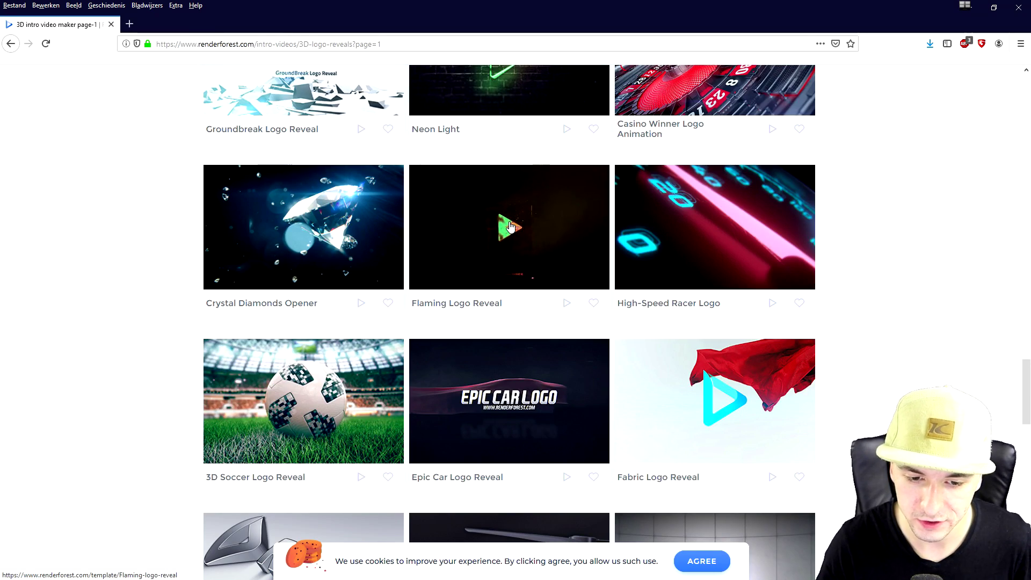
pyautogui.click(511, 226)
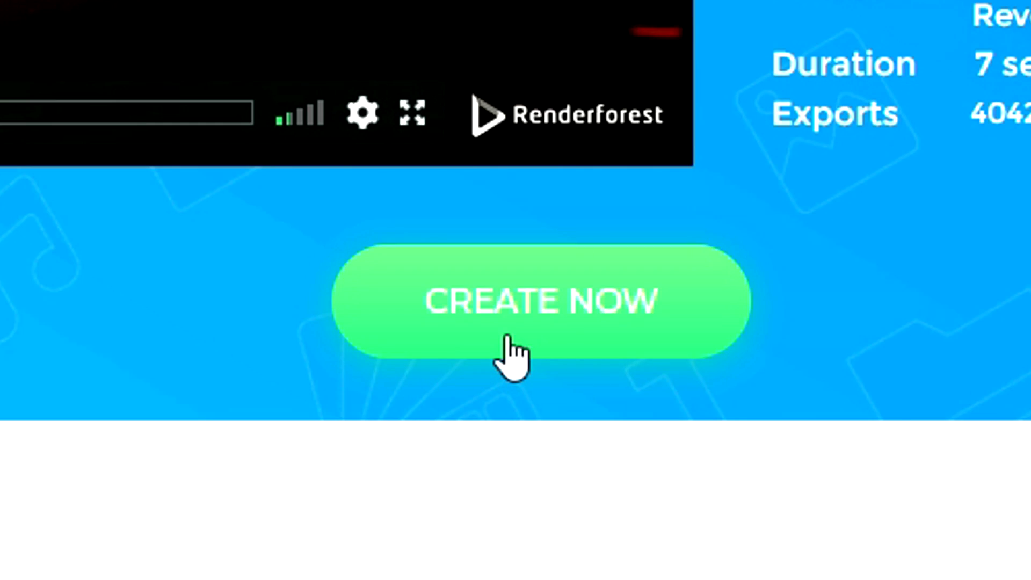
pyautogui.click(506, 337)
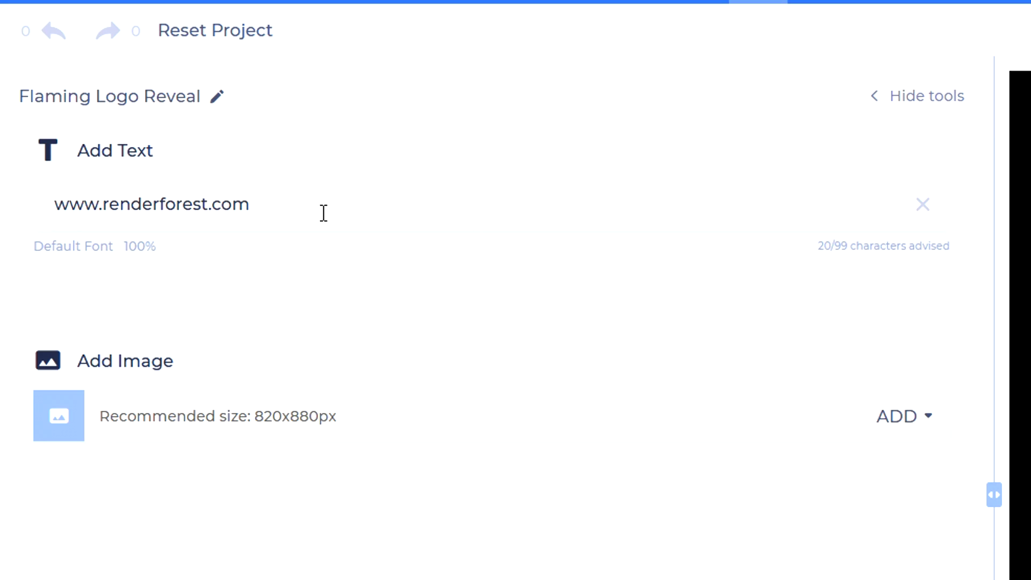
pyautogui.click(171, 210)
pyautogui.hotkey('ctrl', 'a')
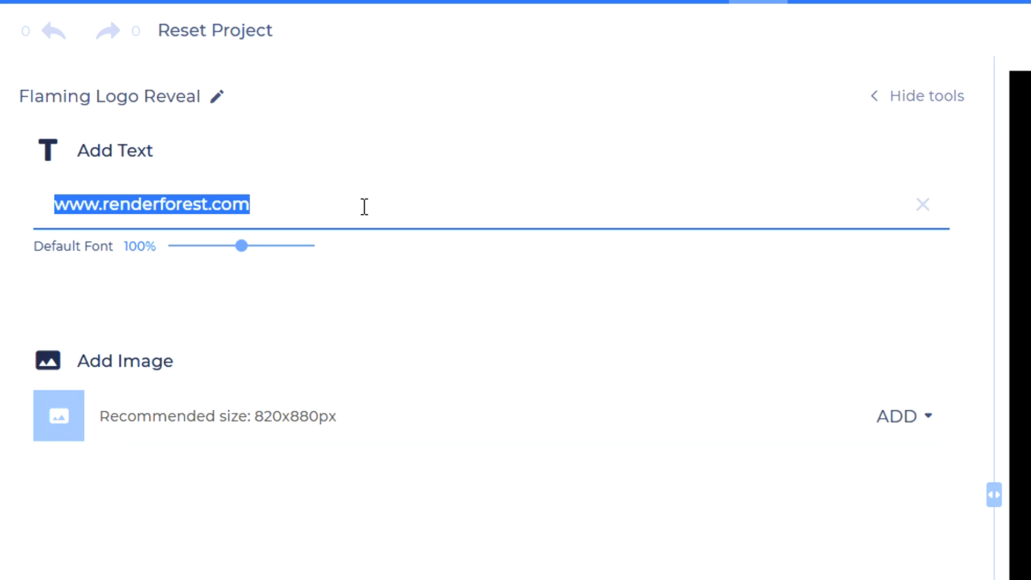
pyautogui.write('JustAle')
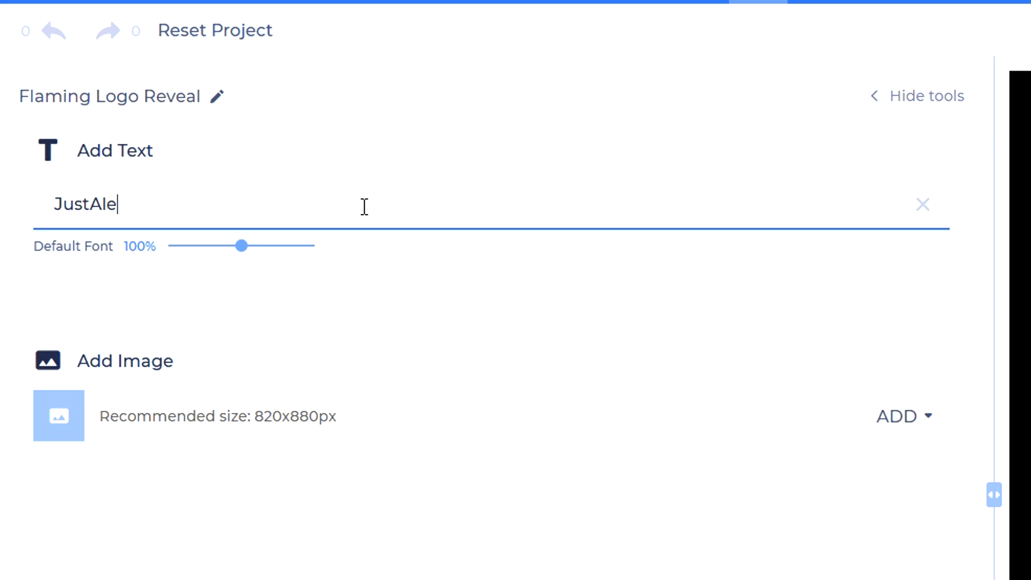
pyautogui.write('xHalford')
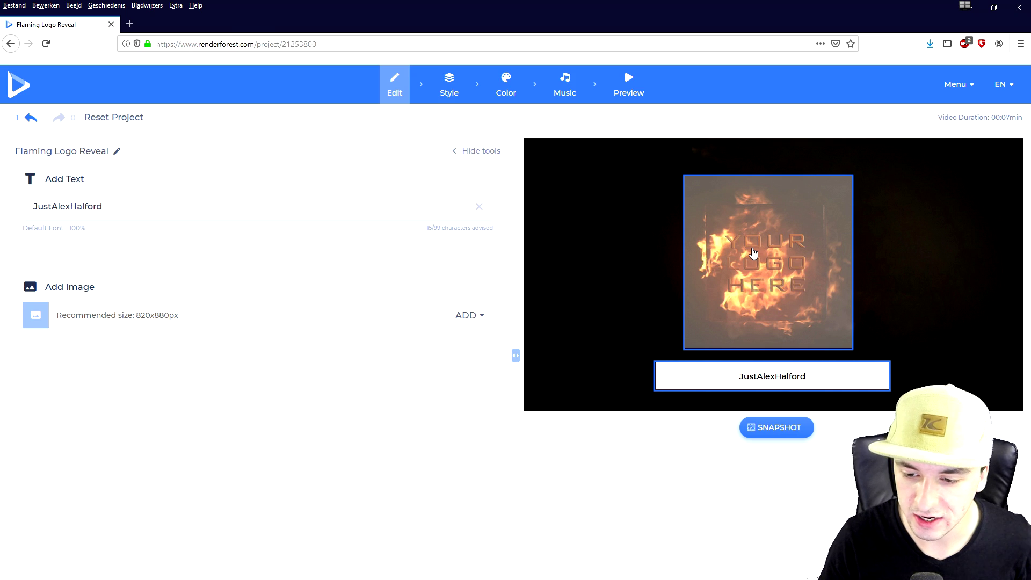
# - Upload alexlogo.png into the logo slot and confirm its placement
pyautogui.click(754, 253)
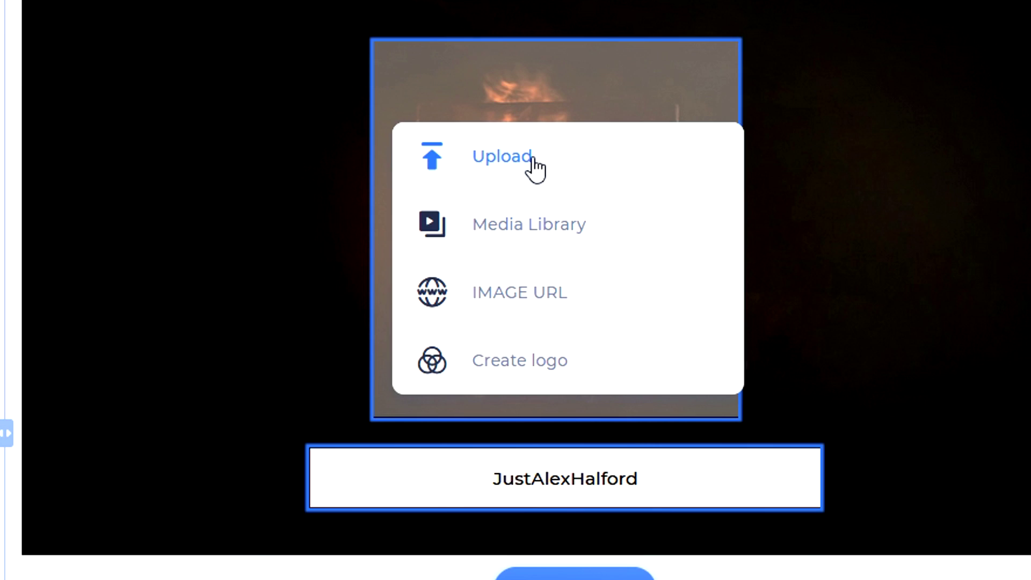
pyautogui.click(740, 236)
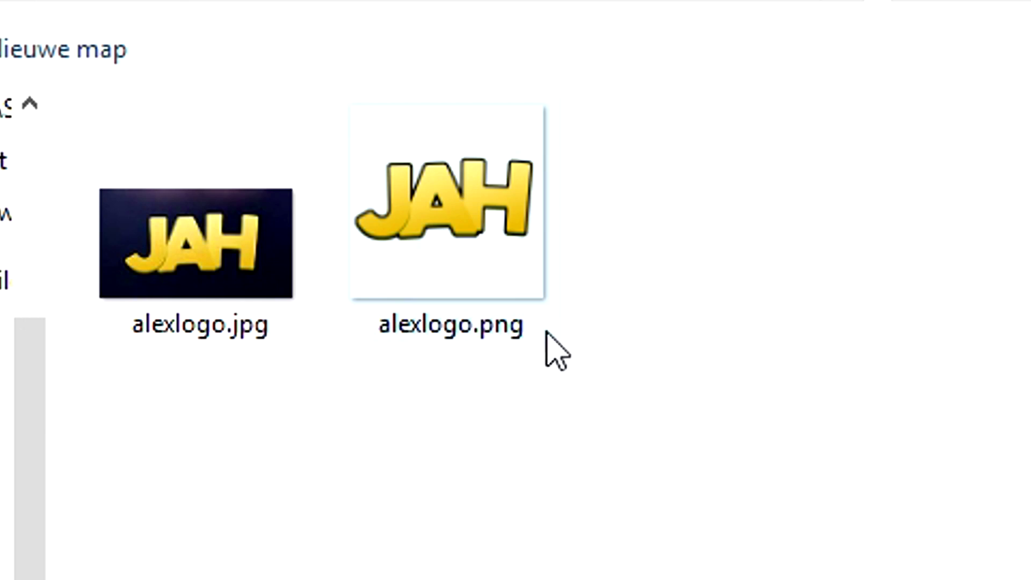
pyautogui.doubleClick(458, 267)
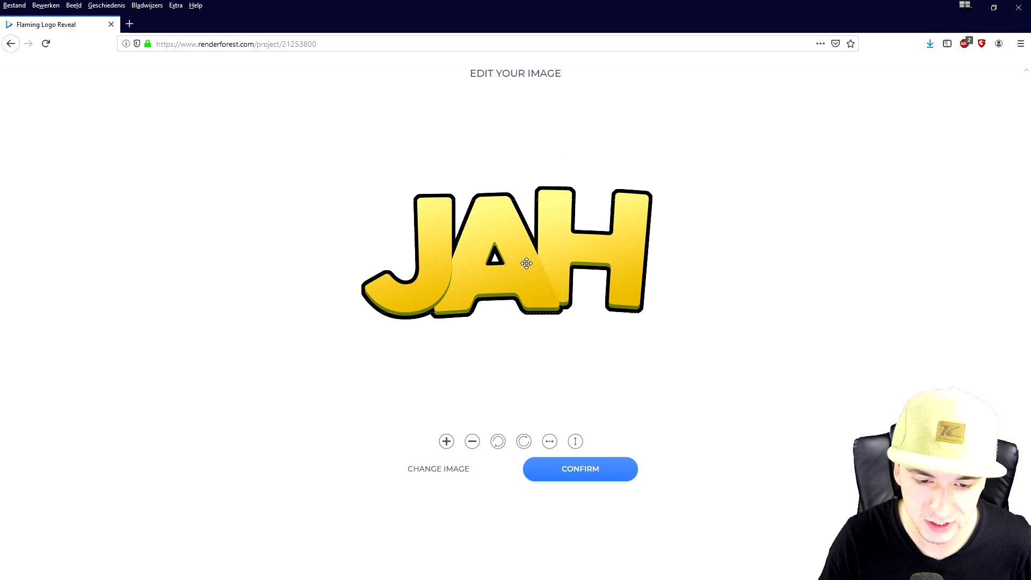
pyautogui.click(579, 475)
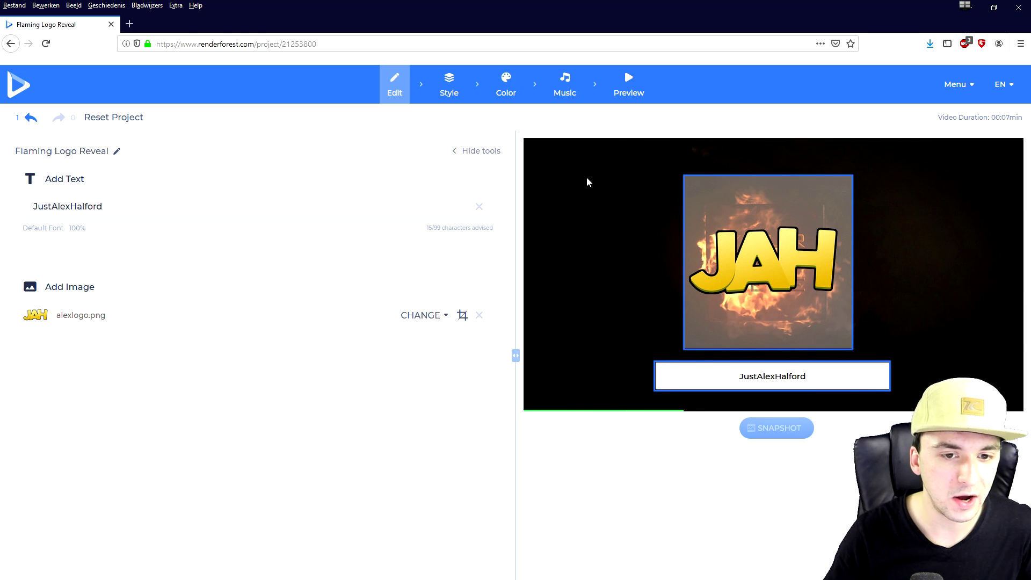
# - Look through the available fonts in Style, then view the Color options
pyautogui.click(448, 88)
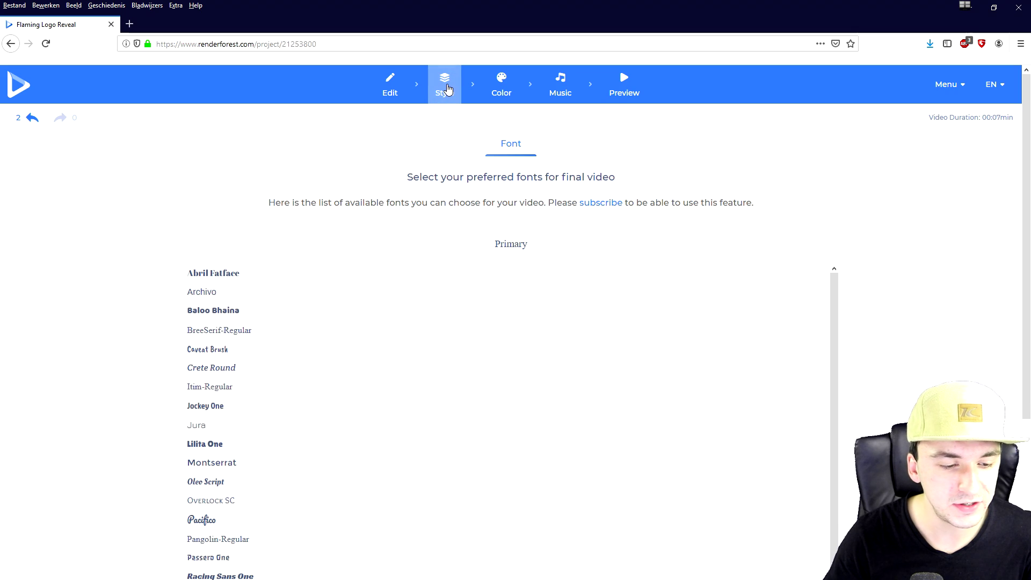
pyautogui.scroll(-2, 388, 238)
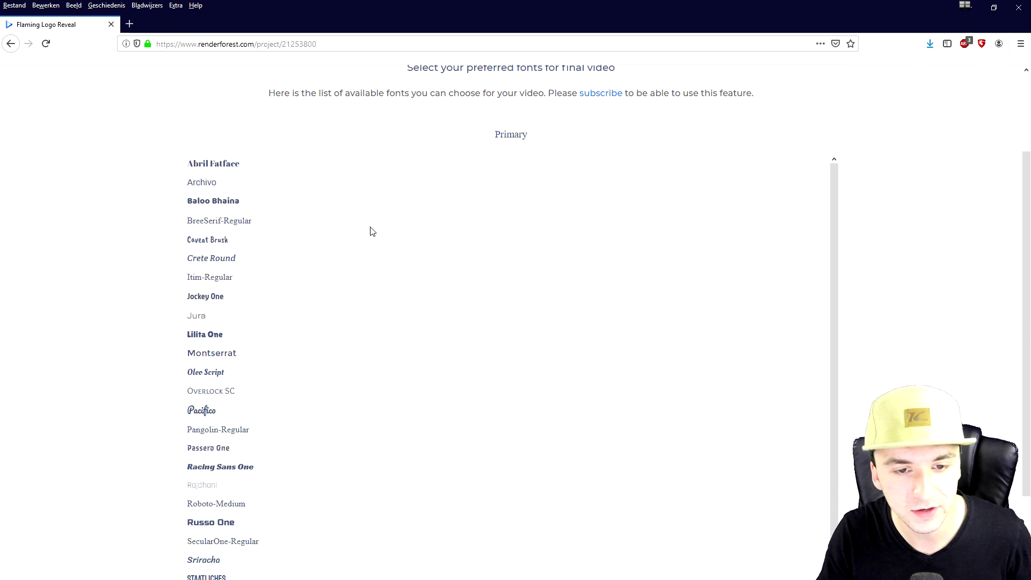
pyautogui.scroll(2, 371, 230)
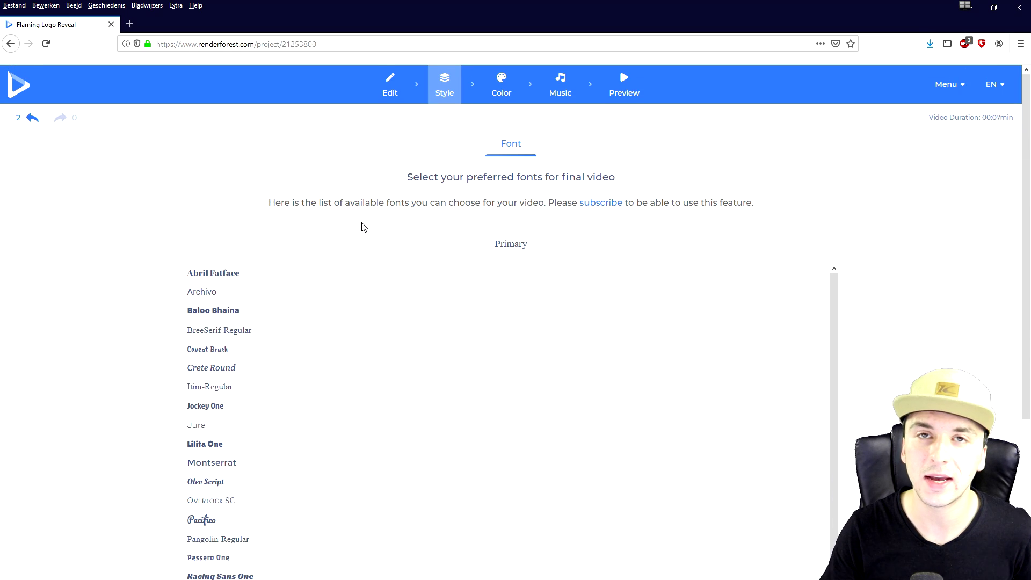
pyautogui.click(503, 88)
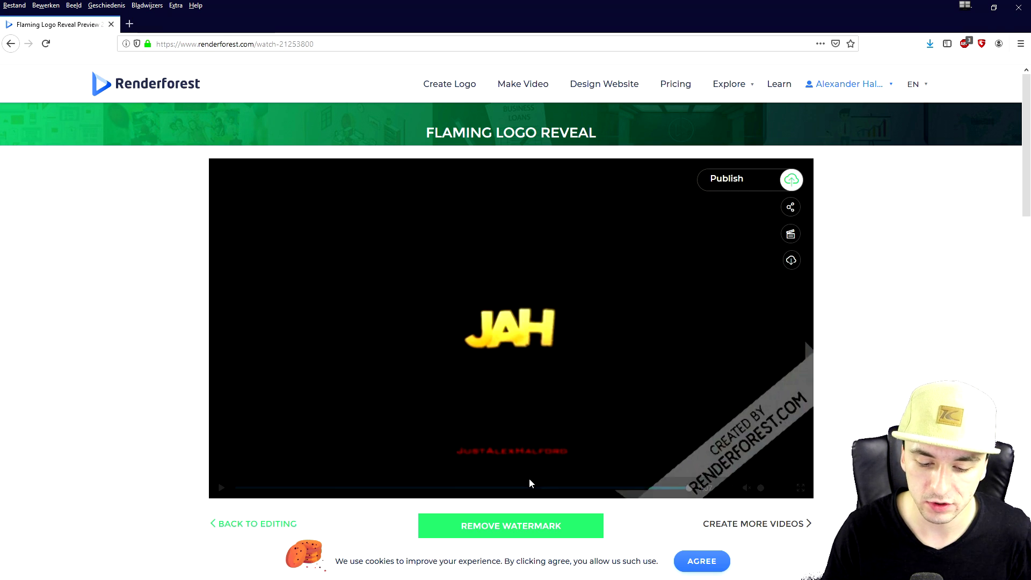
pyautogui.moveTo(505, 488); pyautogui.dragTo(492, 489)
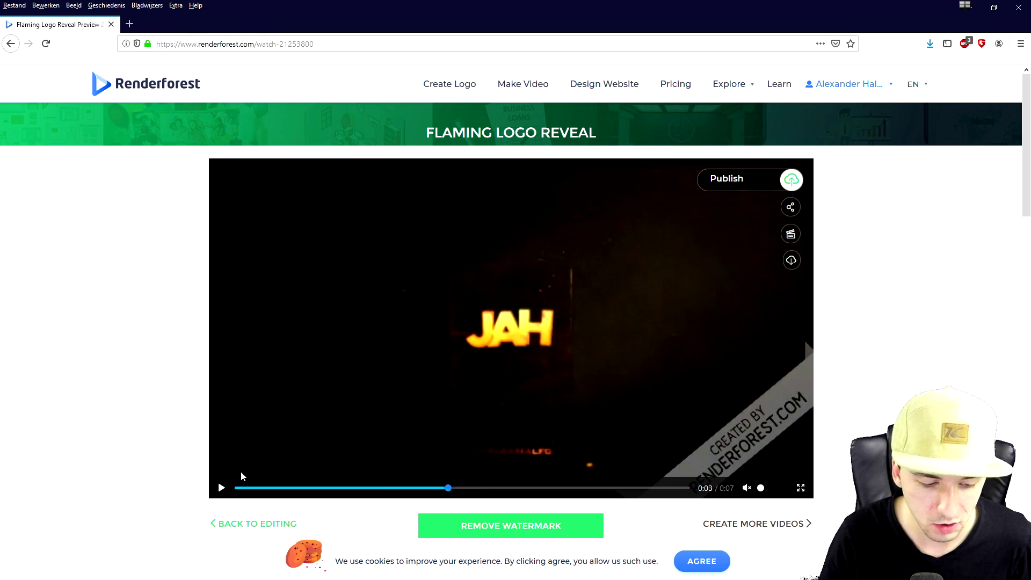
pyautogui.click(218, 486)
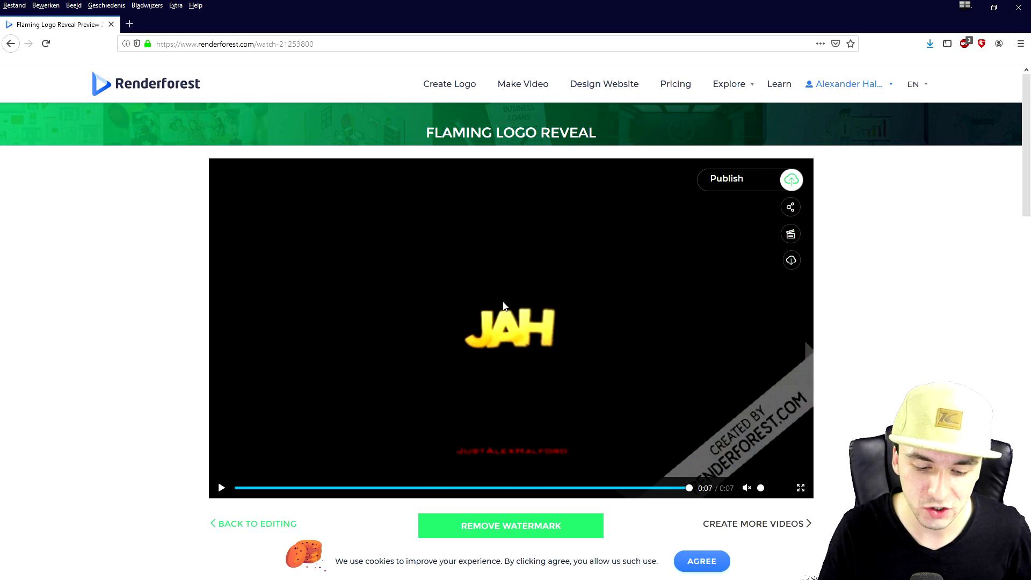
pyautogui.scroll(-3, 476, 371)
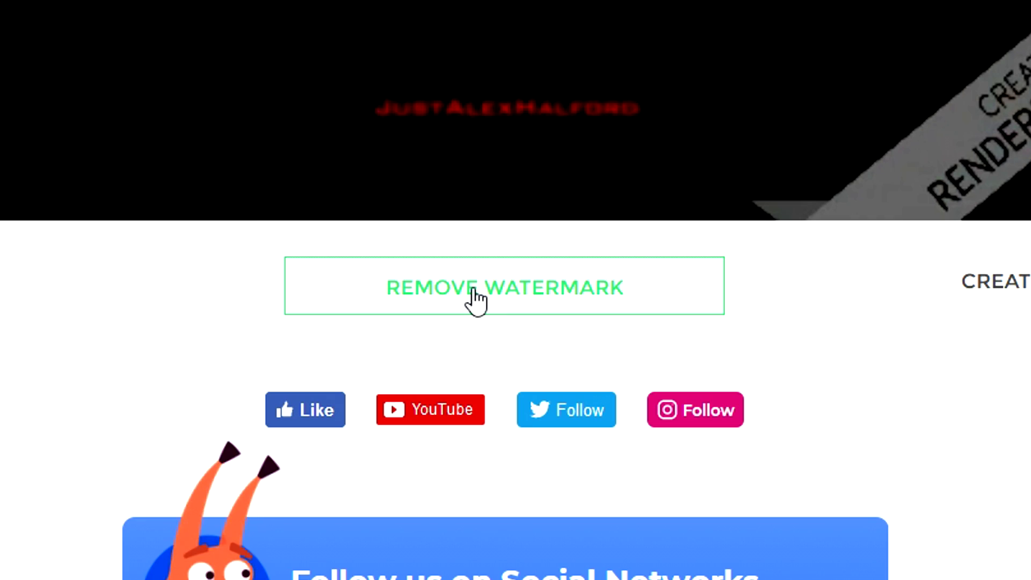
# - View watermark-removal pricing, checking Subscription Plans before returning to Single Purchase prices
pyautogui.click(473, 291)
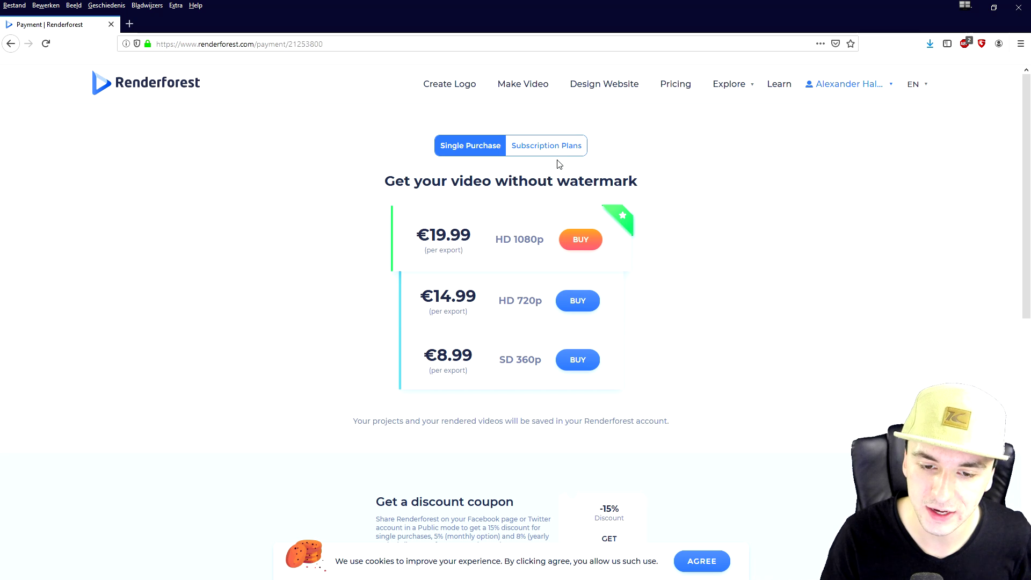
pyautogui.click(554, 144)
pyautogui.scroll(-1, 549, 199)
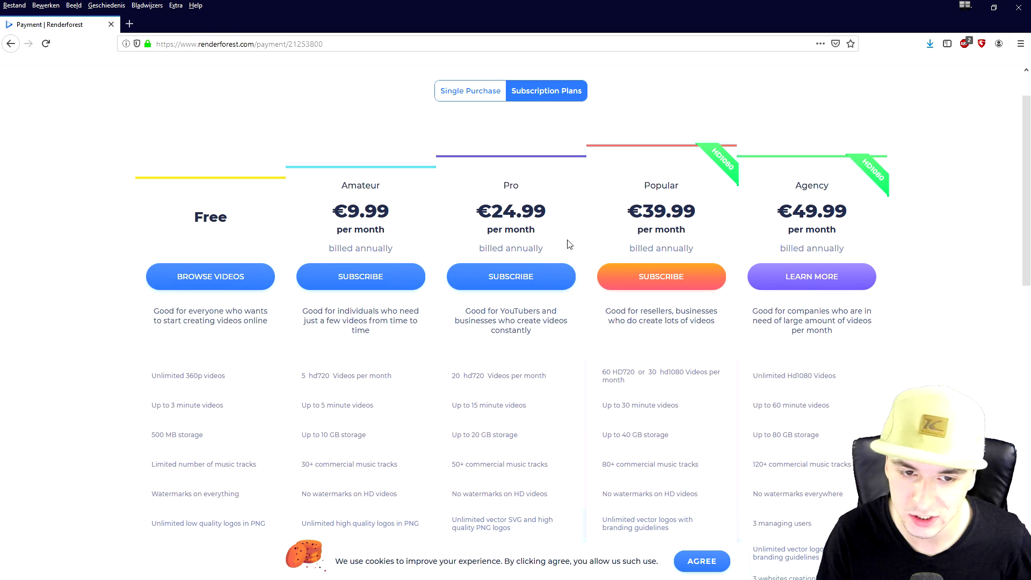
pyautogui.click(481, 97)
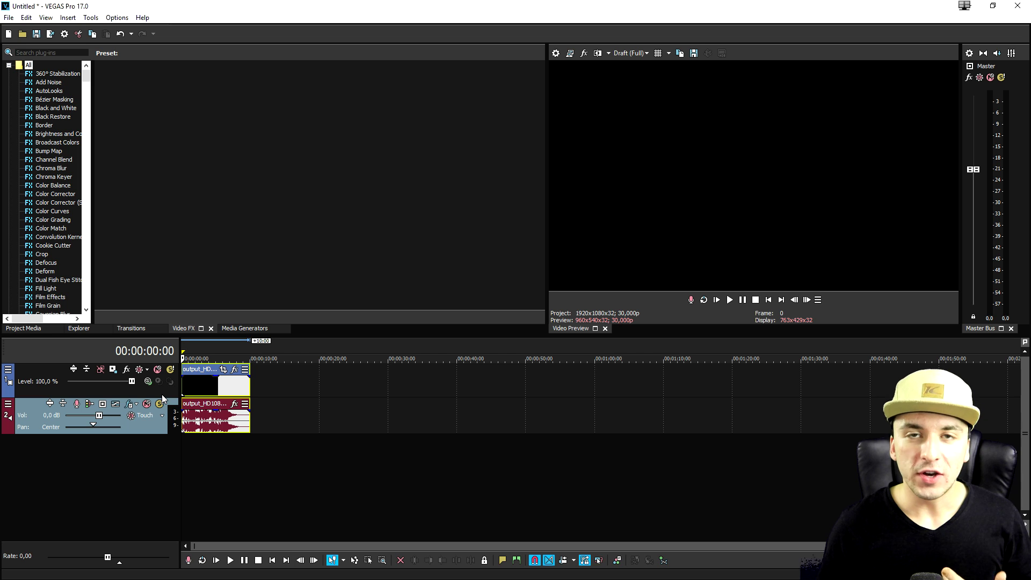
# - Zoom the timeline in on the output_HD1080 clip and jump to an early frame
pyautogui.scroll(5, 234, 385)
pyautogui.scroll(2, 246, 385)
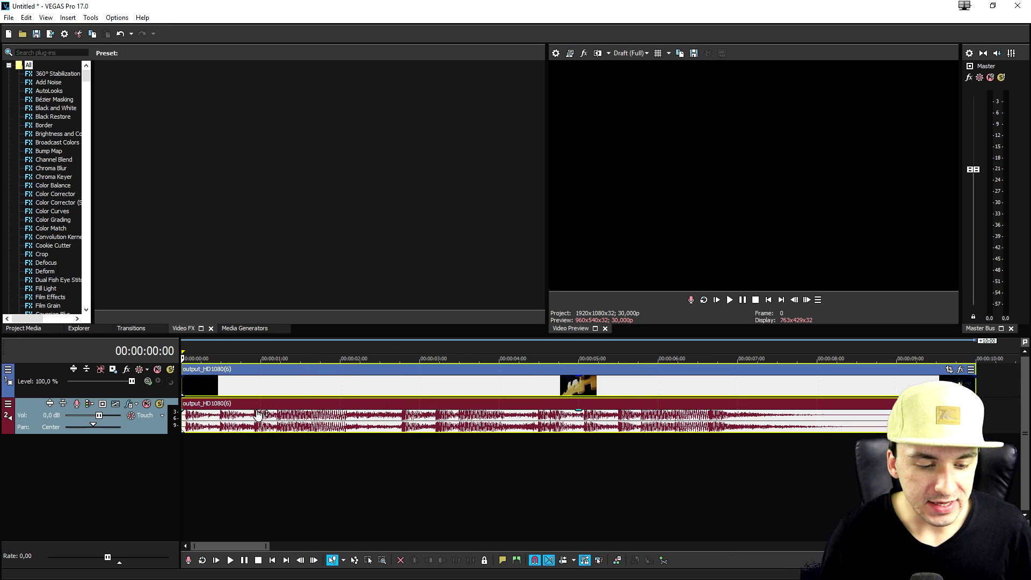
pyautogui.click(266, 419)
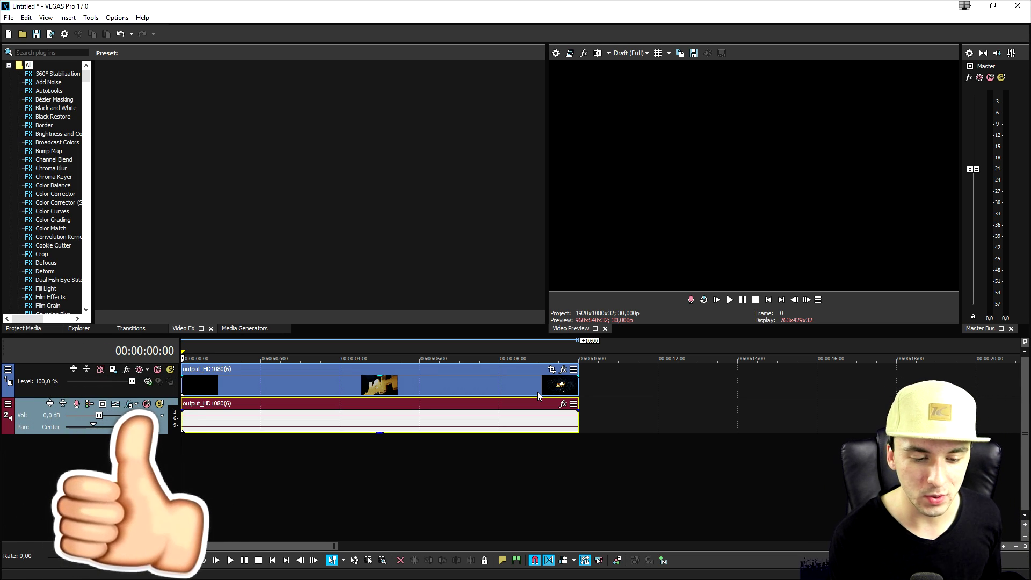
pyautogui.click(288, 357)
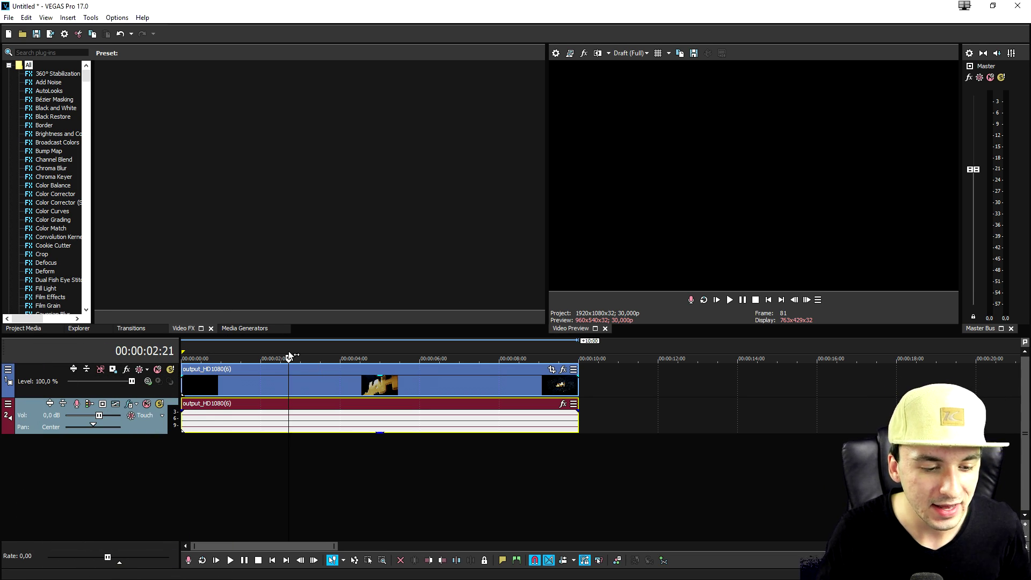
pyautogui.click(333, 350)
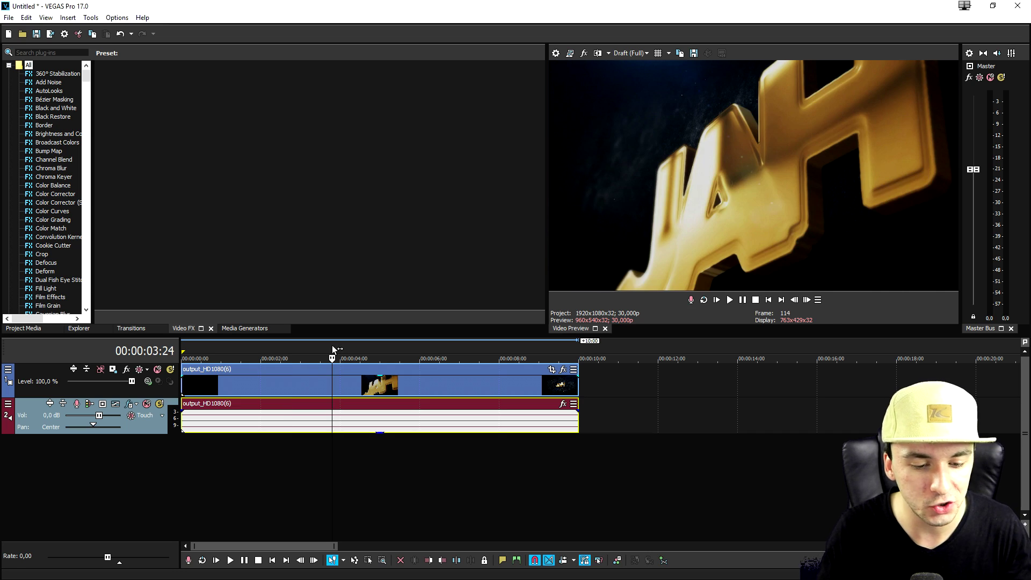
pyautogui.click(371, 352)
pyautogui.click(401, 353)
pyautogui.click(422, 352)
pyautogui.click(446, 351)
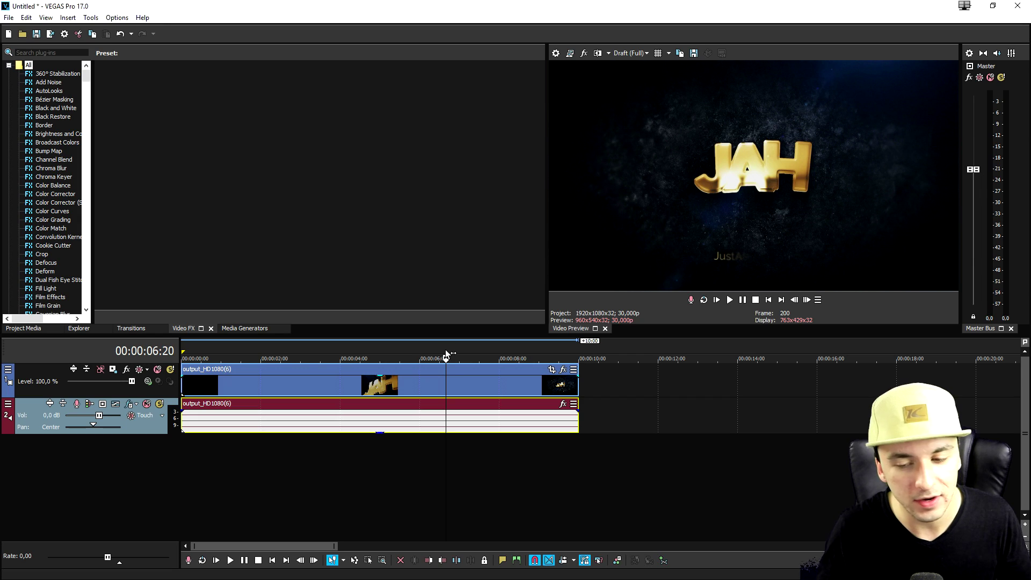
pyautogui.click(372, 351)
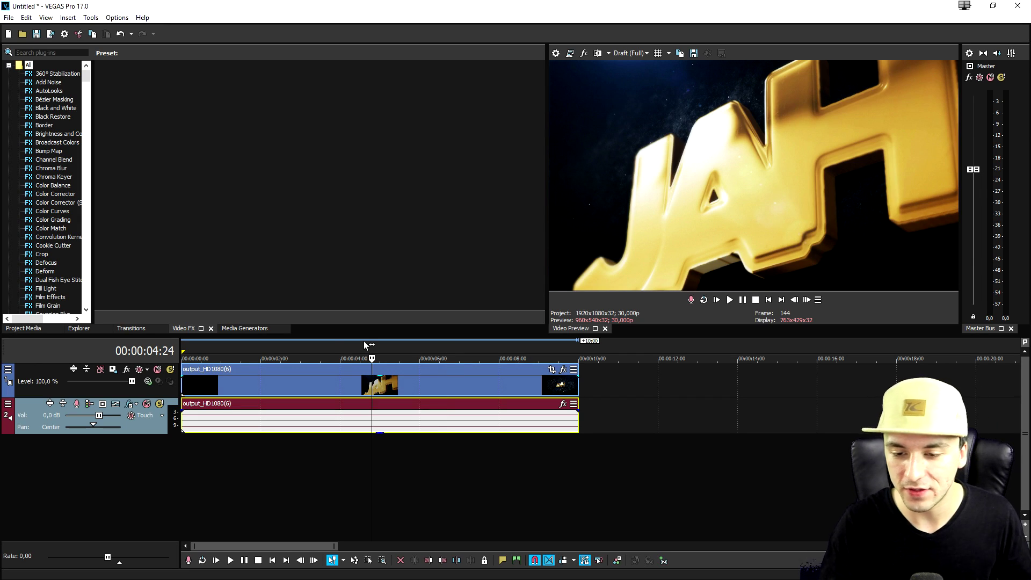
pyautogui.click(328, 340)
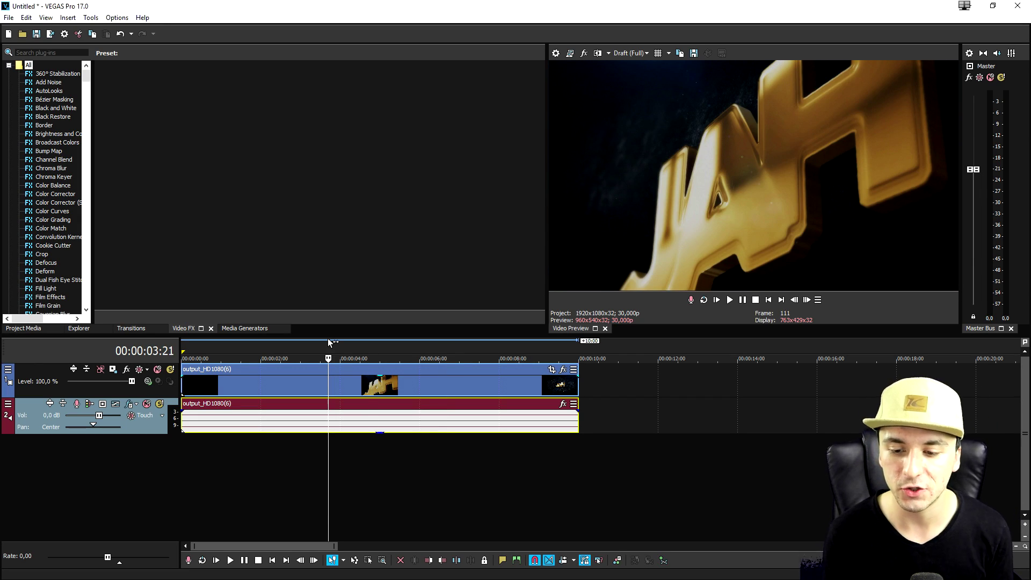